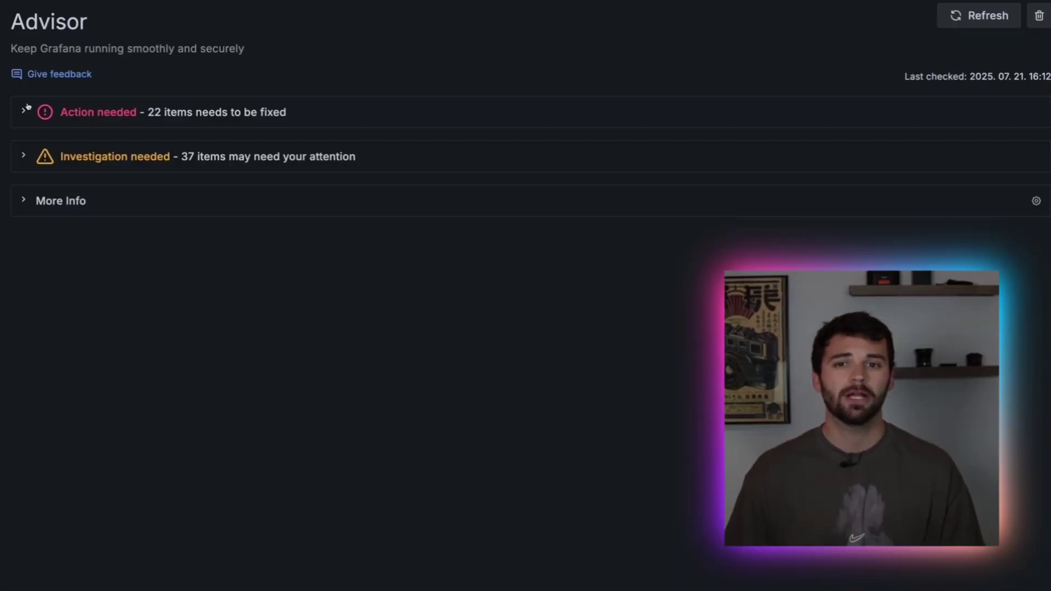
Upgrade the flagged plugin to 1.24.7 and run AI analysis on a failing data source.
click(25, 110)
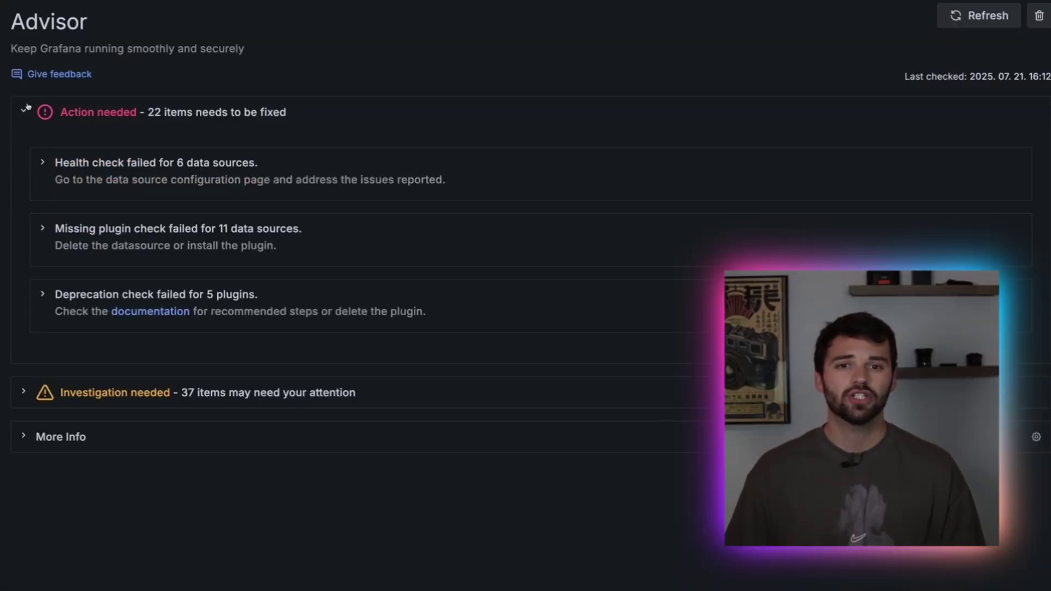
click(43, 164)
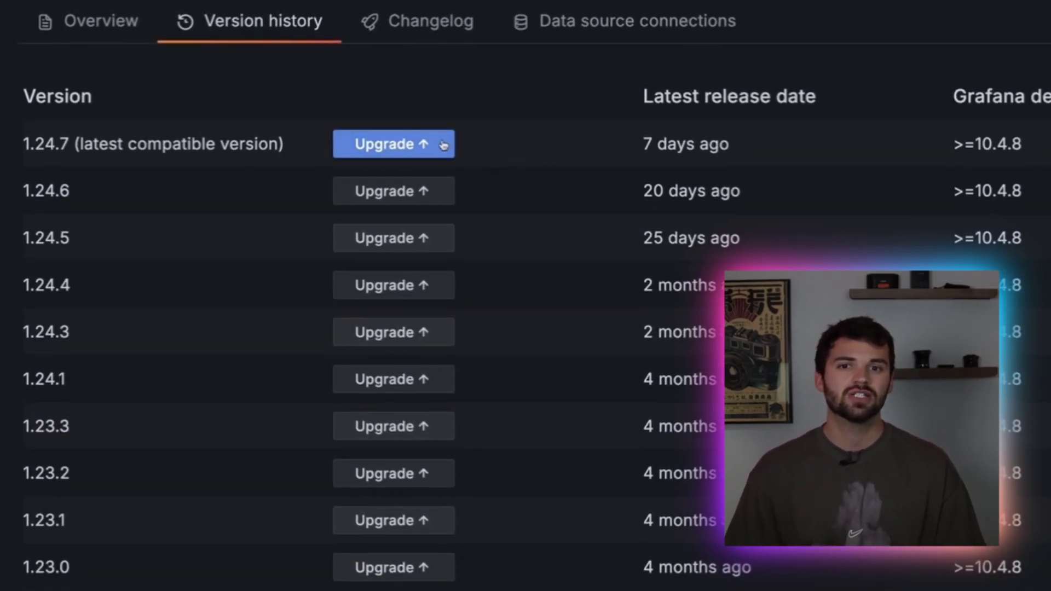
click(444, 145)
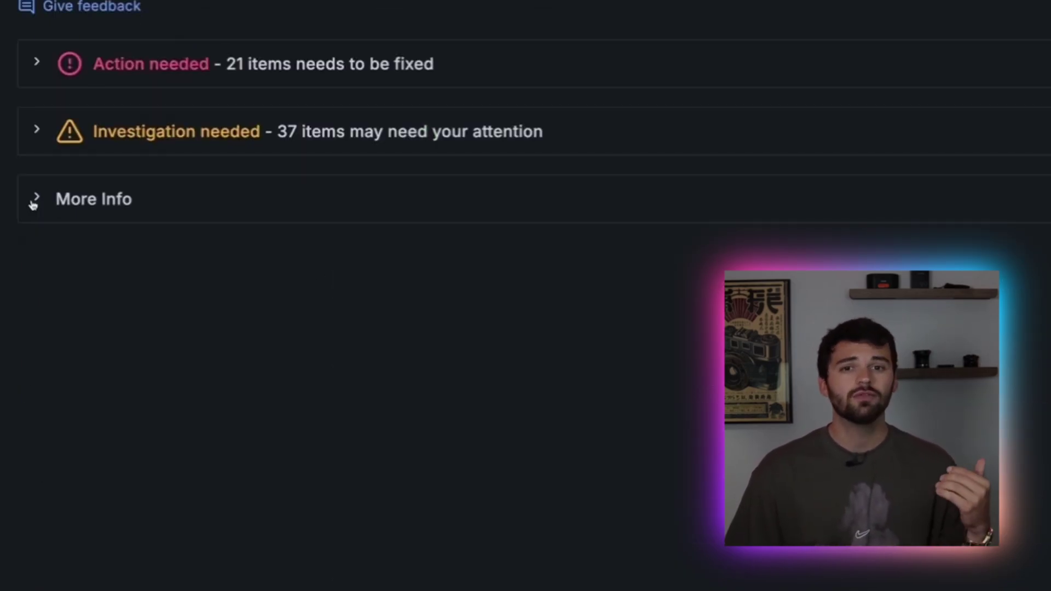
click(33, 200)
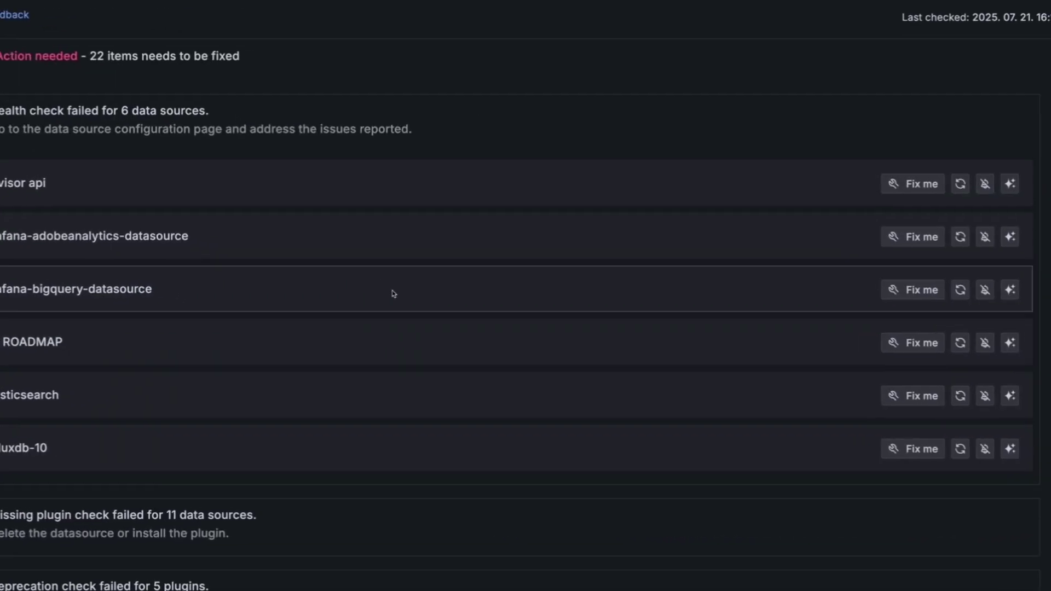
click(1011, 344)
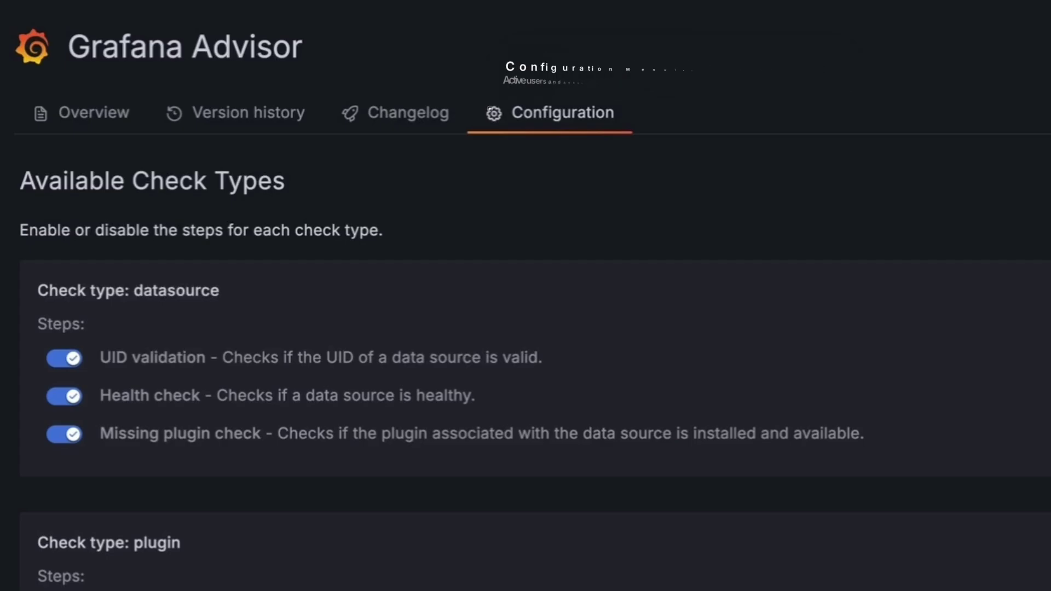
Scroll past the Advisor check types and add a visualization to a new dashboard.
scroll(984, 223, down, 5)
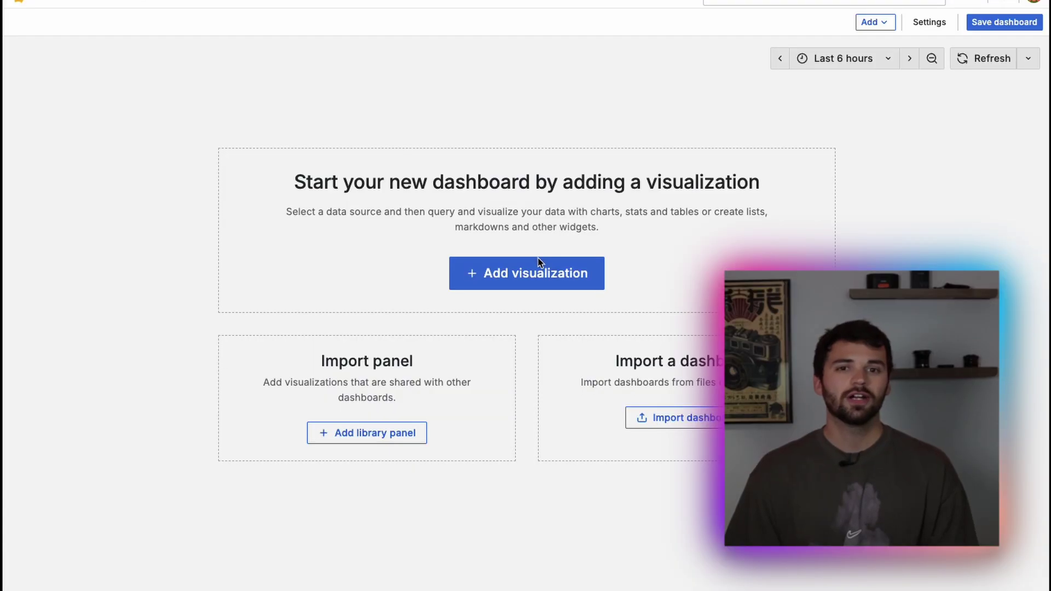
click(535, 265)
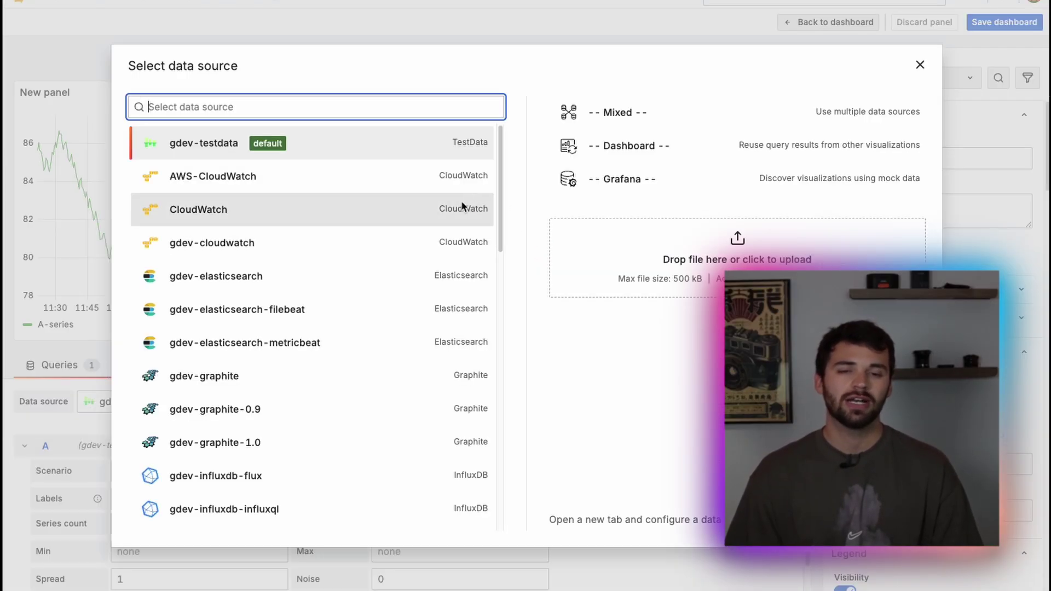
Use gdev-testdata as the panel source and add the Regression analysis transformation.
click(321, 153)
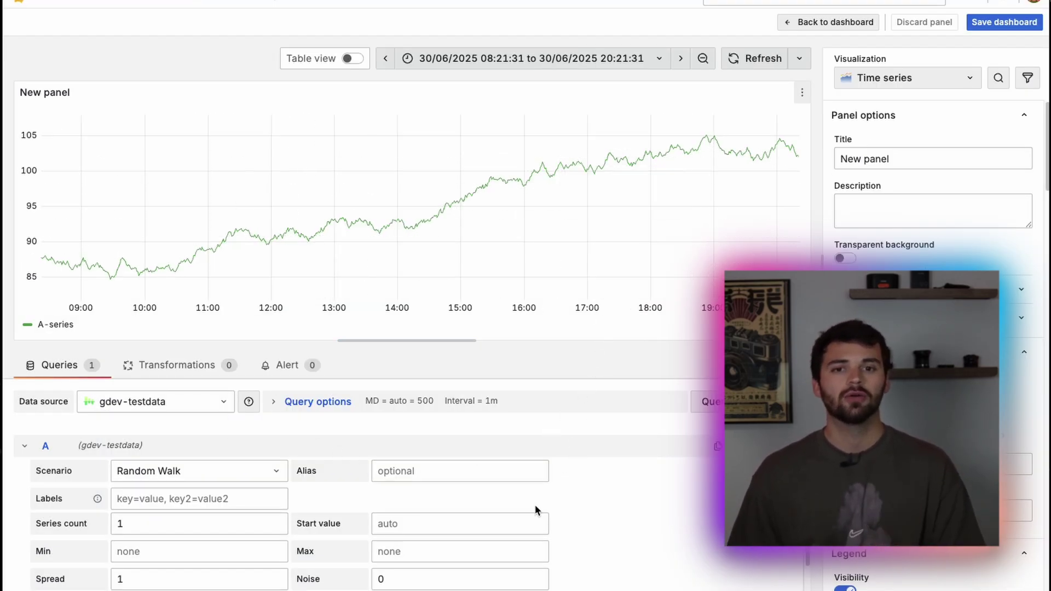
click(175, 377)
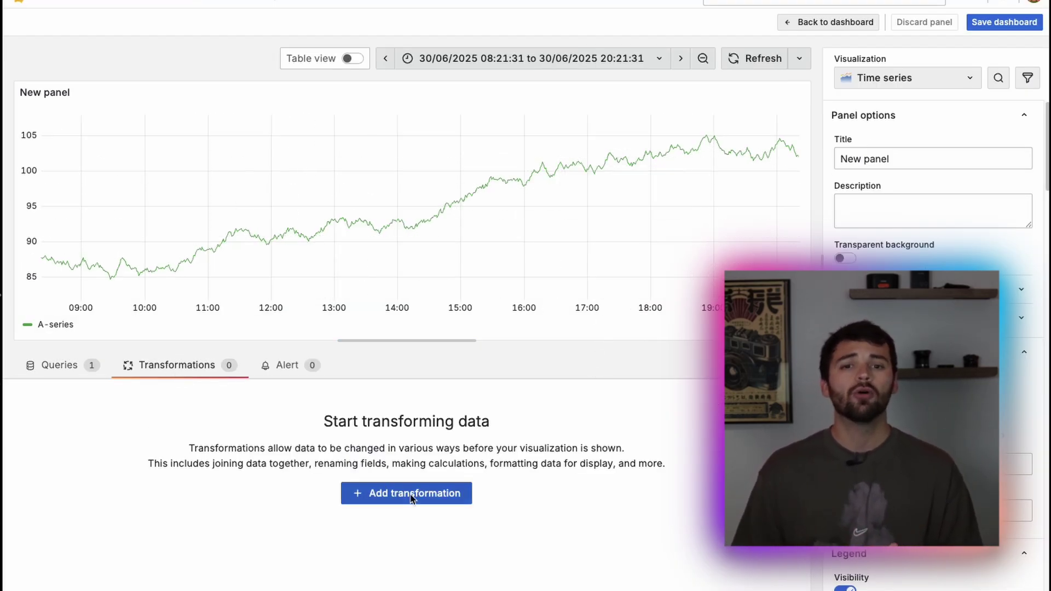
click(412, 494)
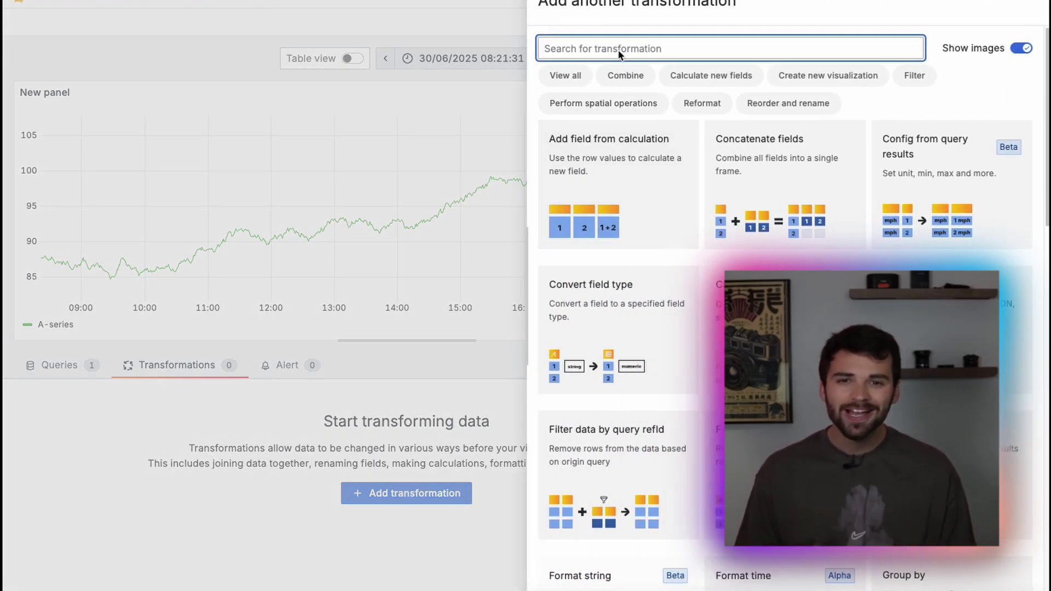
text(reg)
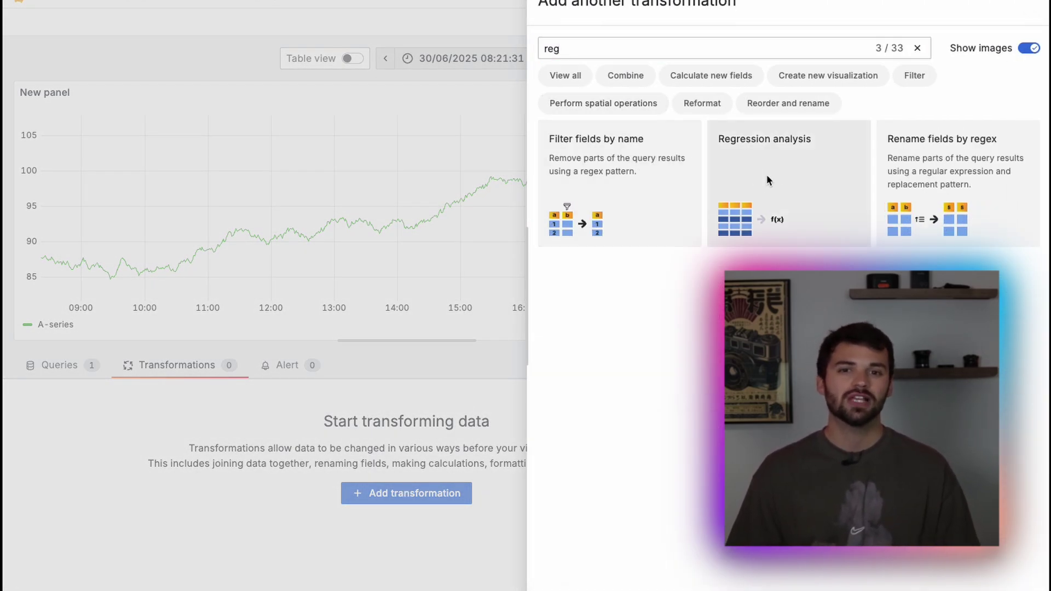
click(767, 174)
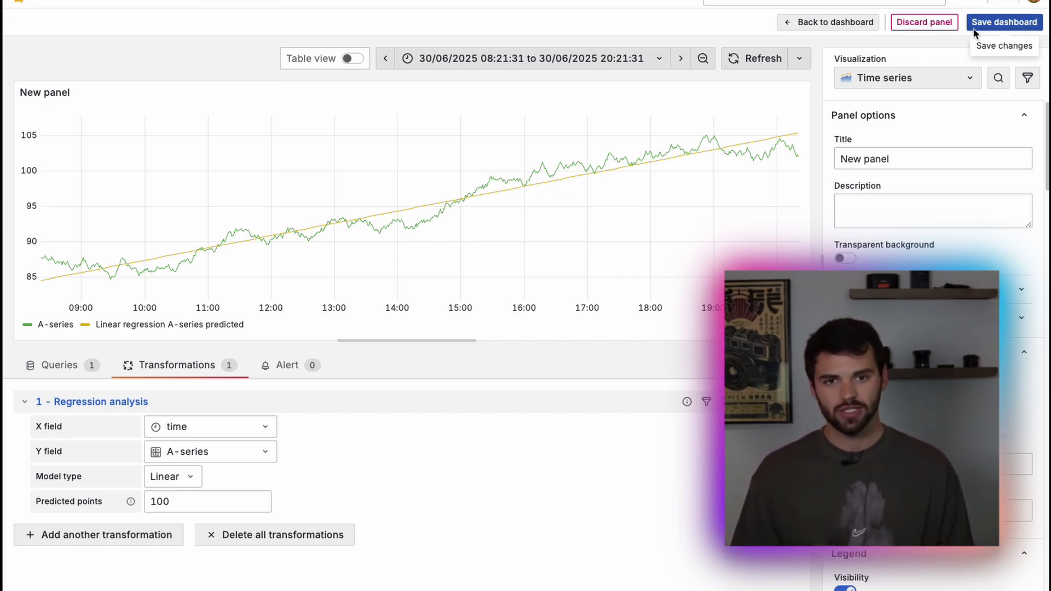
Refresh the test data four times, check the X field options, and add an action variable.
click(761, 59)
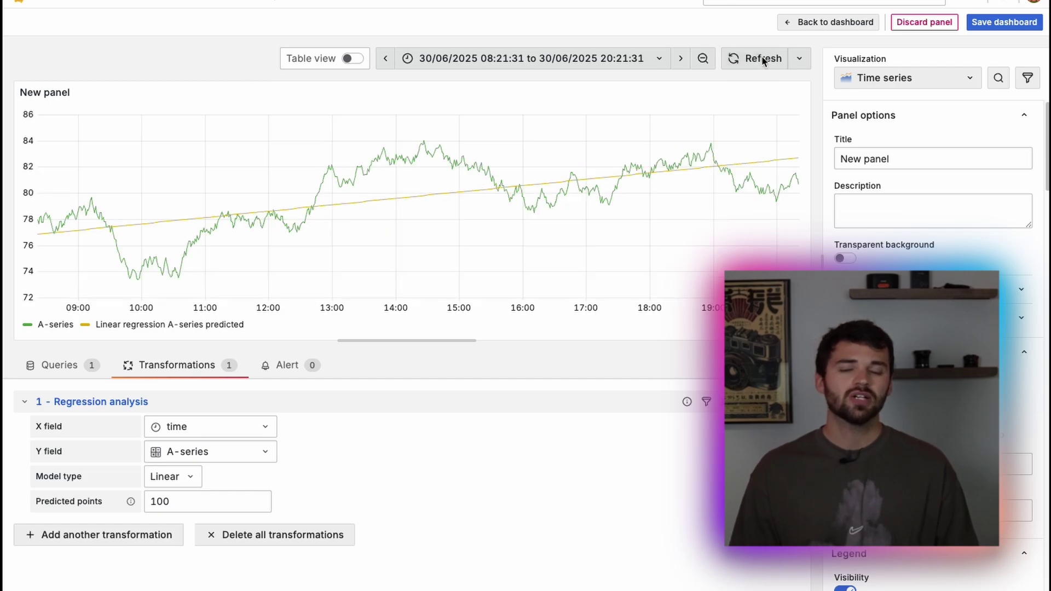
click(763, 59)
click(762, 59)
click(762, 59)
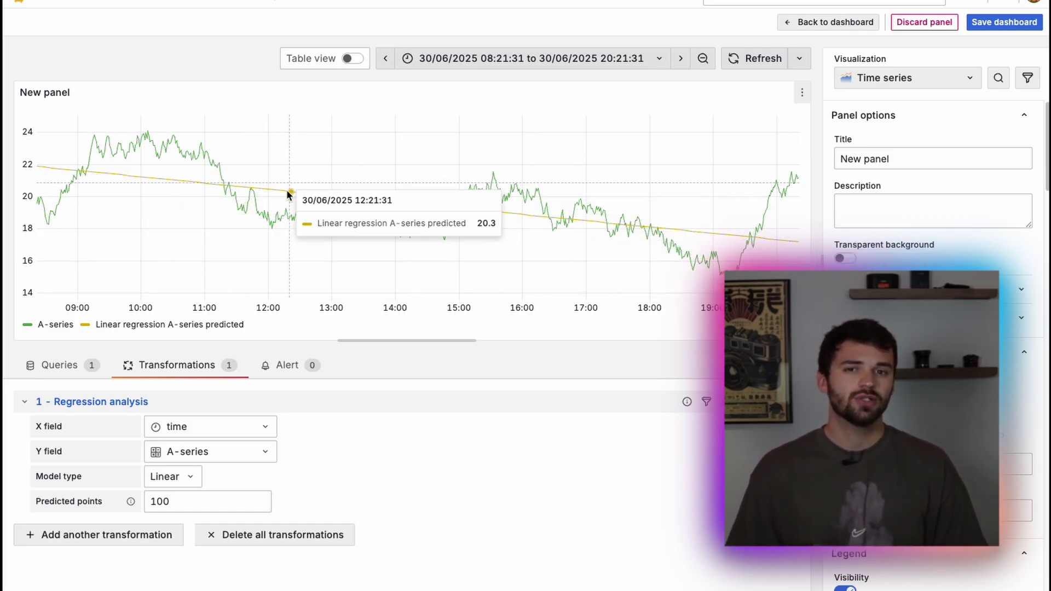
click(203, 432)
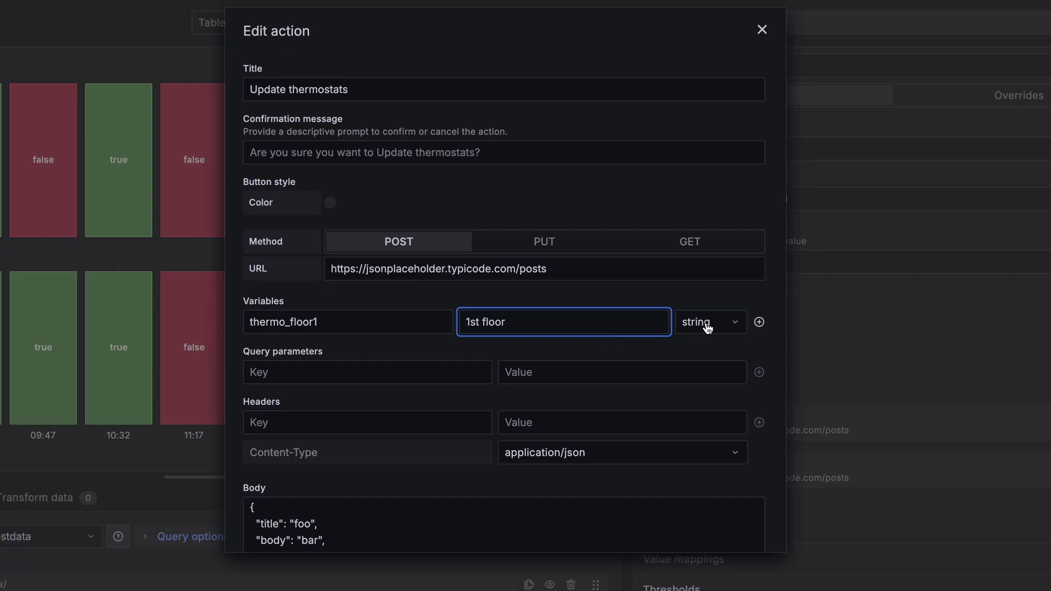
click(759, 322)
Fill in the variable's key and name and add the thermo_floor2 variable.
click(374, 321)
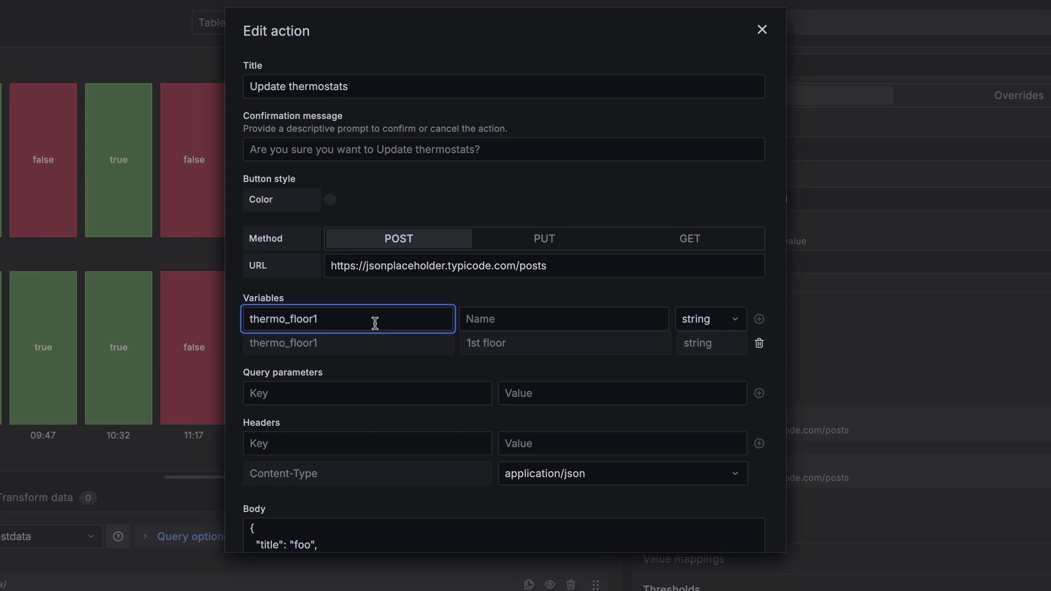
click(537, 318)
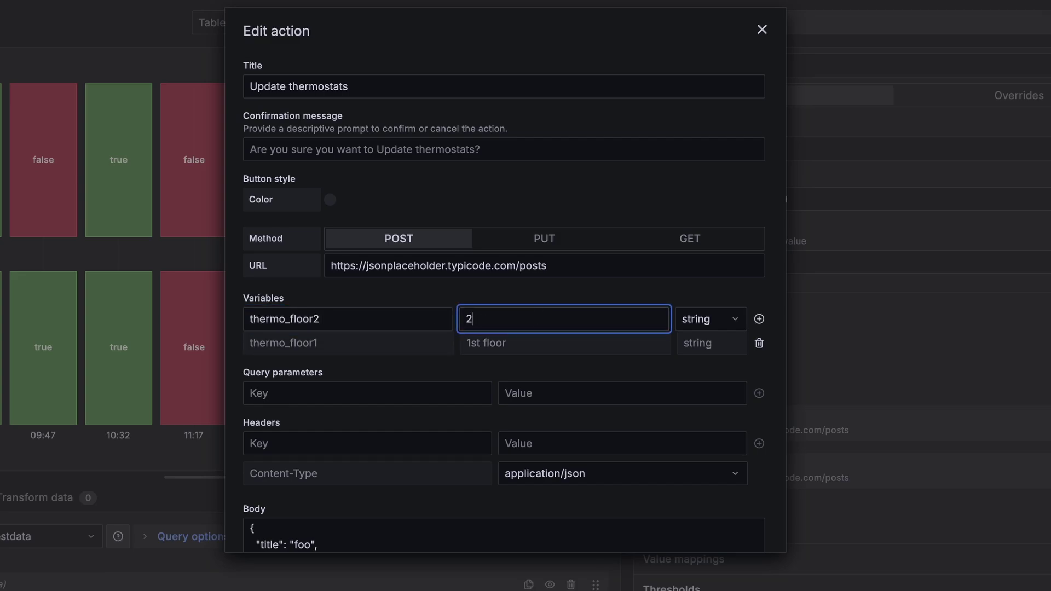
click(759, 322)
Use $thermo_floor1 and $thermo_floor2 as the floor values in the body and save.
scroll(721, 383, down, 5)
scroll(403, 327, down, 2)
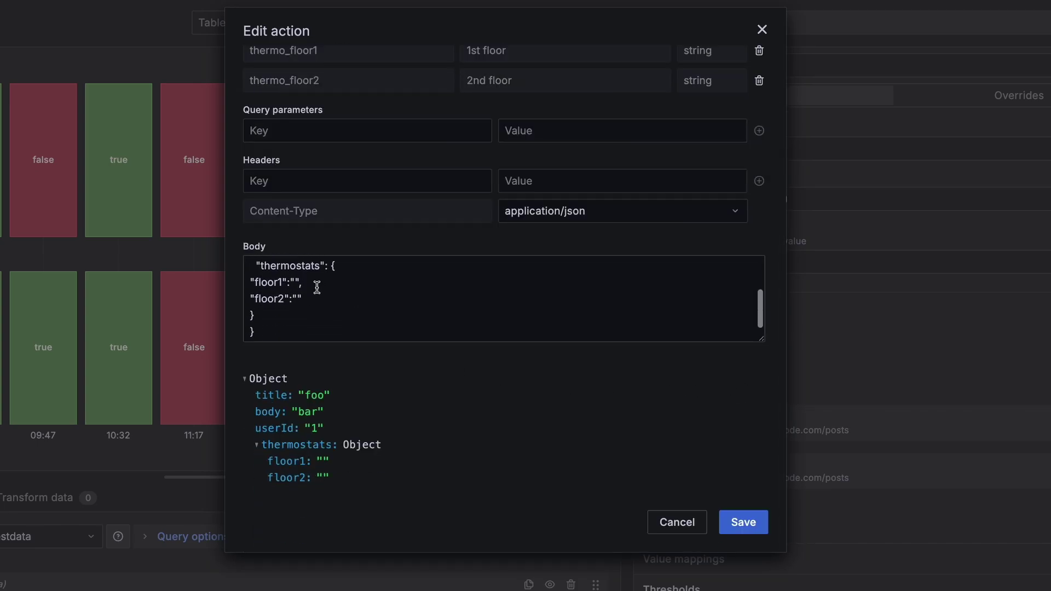
click(296, 283)
text($thermo_floor1)
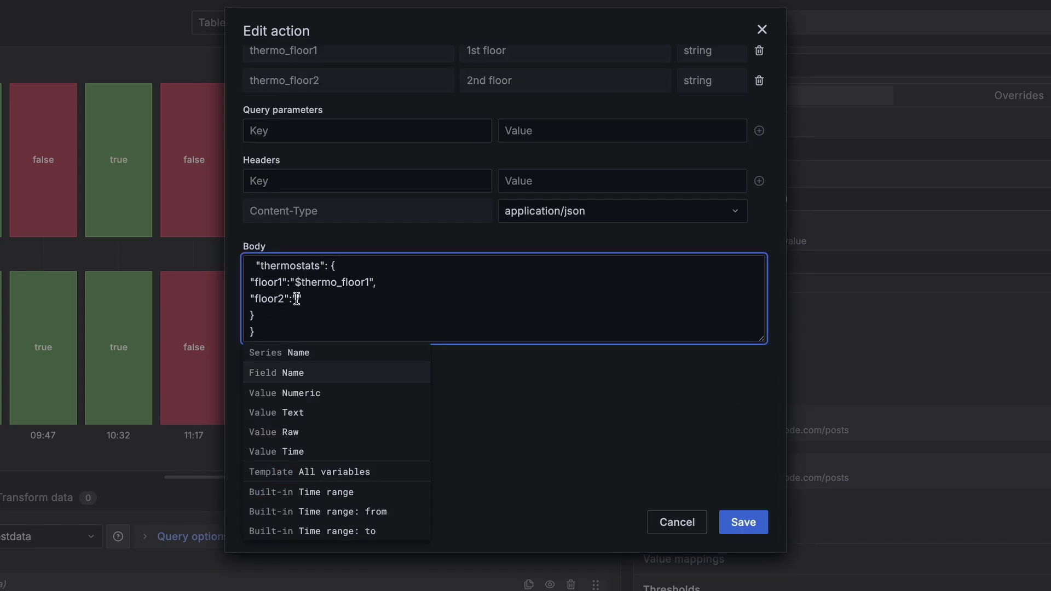
click(296, 299)
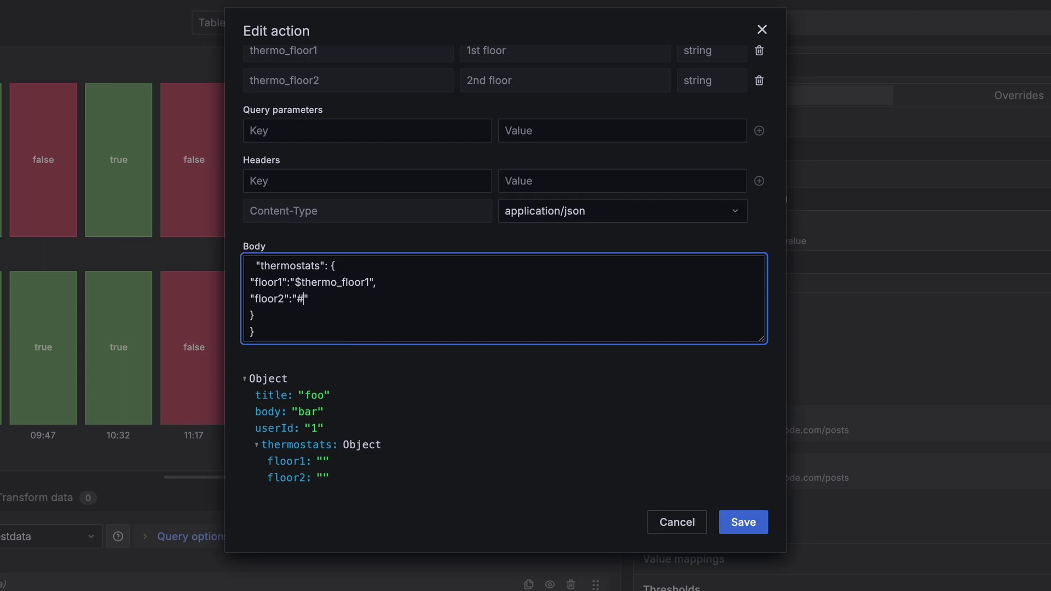
text($thermo_floor1)
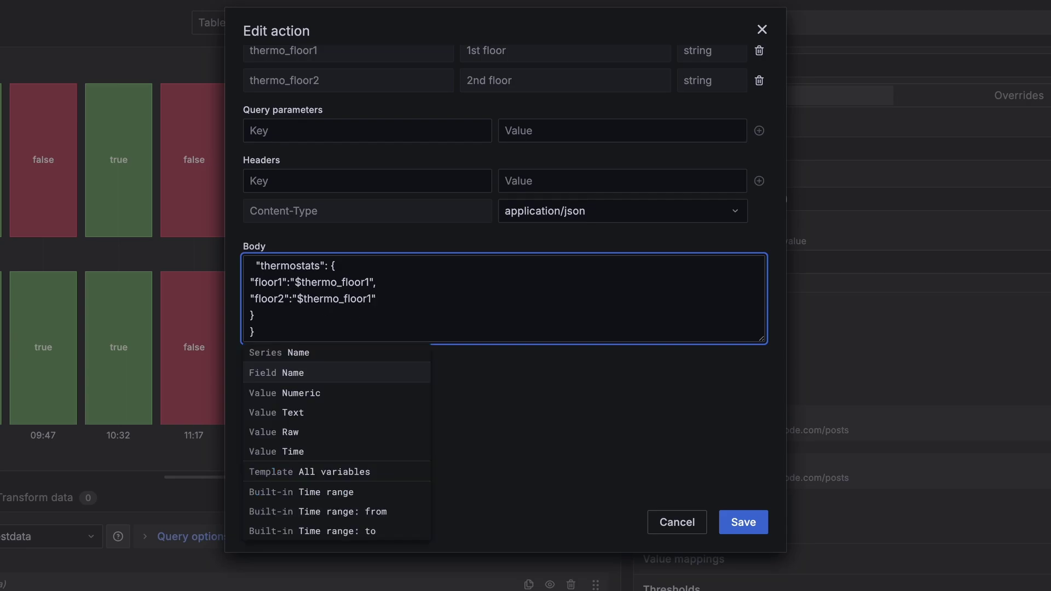
key(BackSpace)
text(2)
click(282, 186)
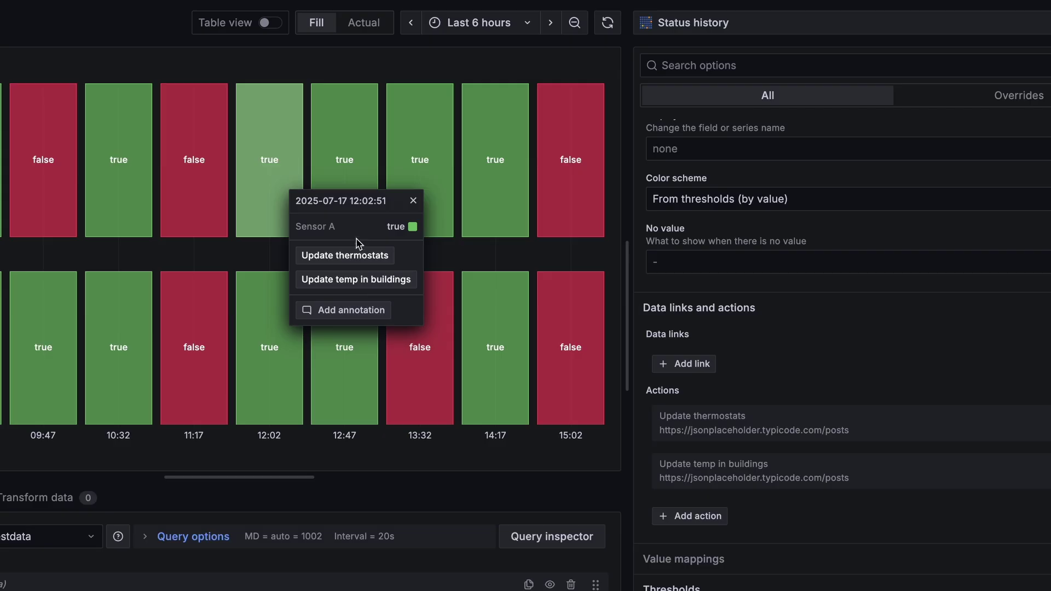
Run Update thermostats from the bar with 1st floor set to 73 and confirm.
click(351, 255)
click(329, 89)
text(73)
click(293, 131)
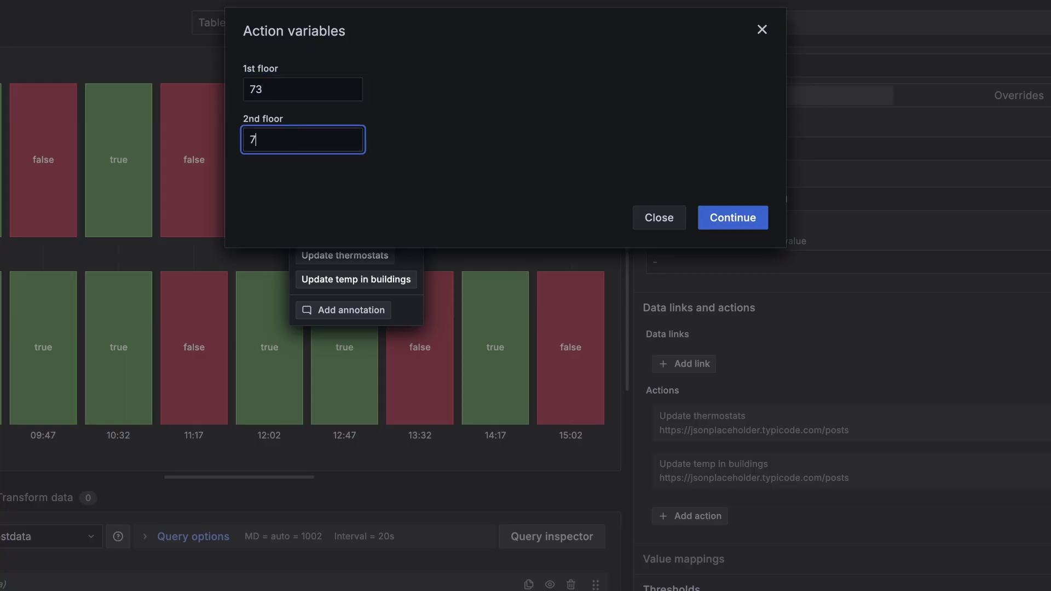
click(721, 216)
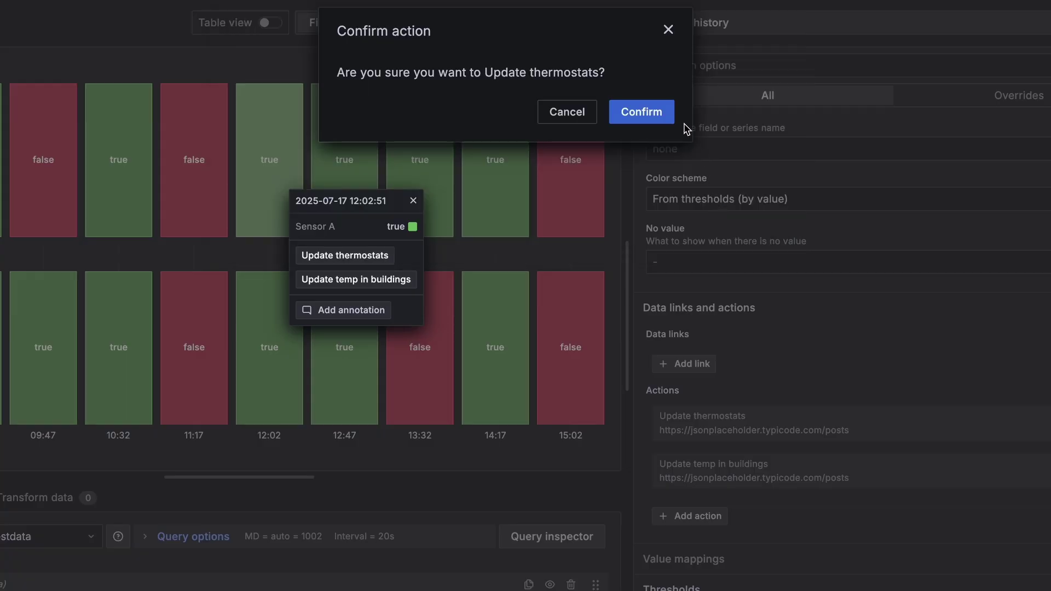
click(668, 116)
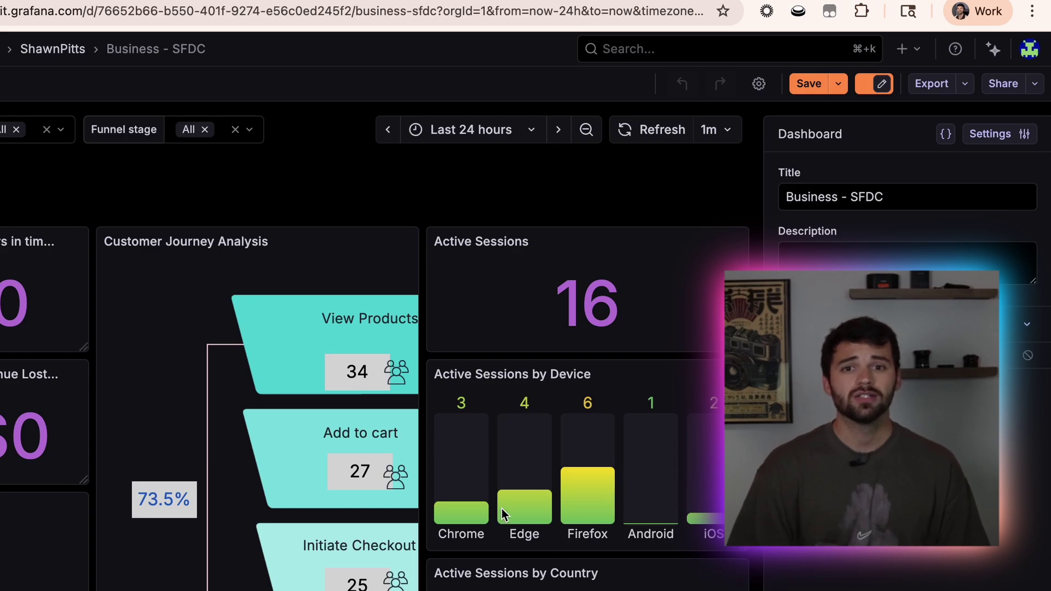
Switch Business - SFDC to Last 7 days and save it as the default time range.
click(471, 132)
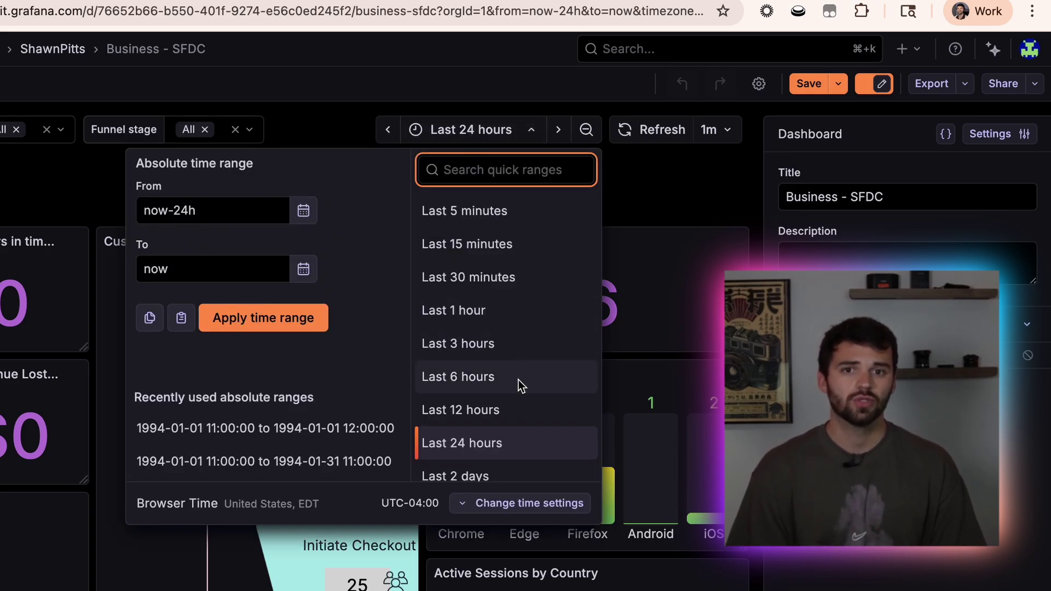
scroll(452, 386, down, 2)
click(503, 408)
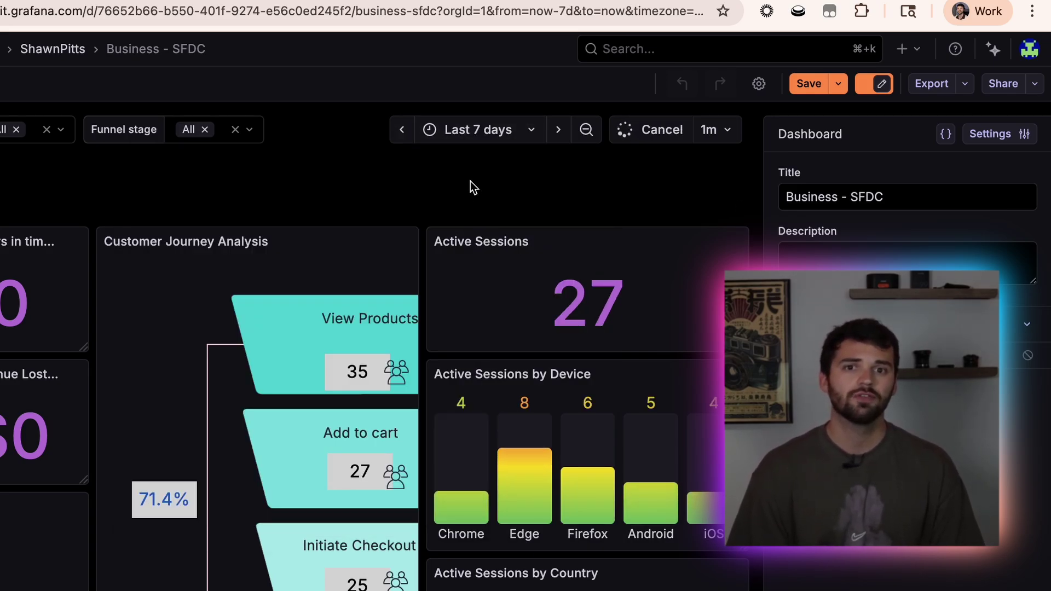
click(811, 84)
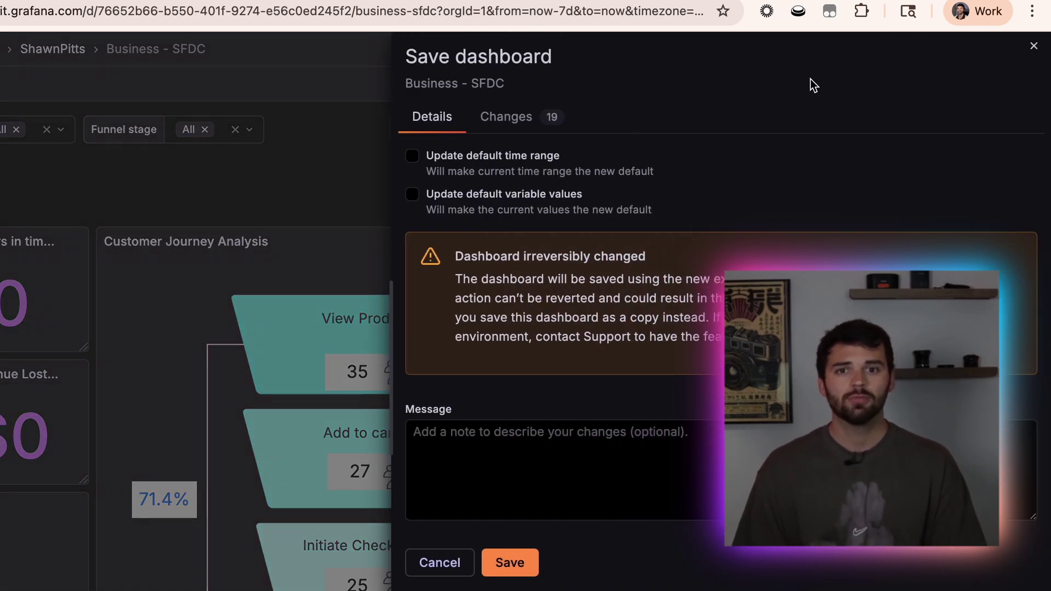
click(494, 155)
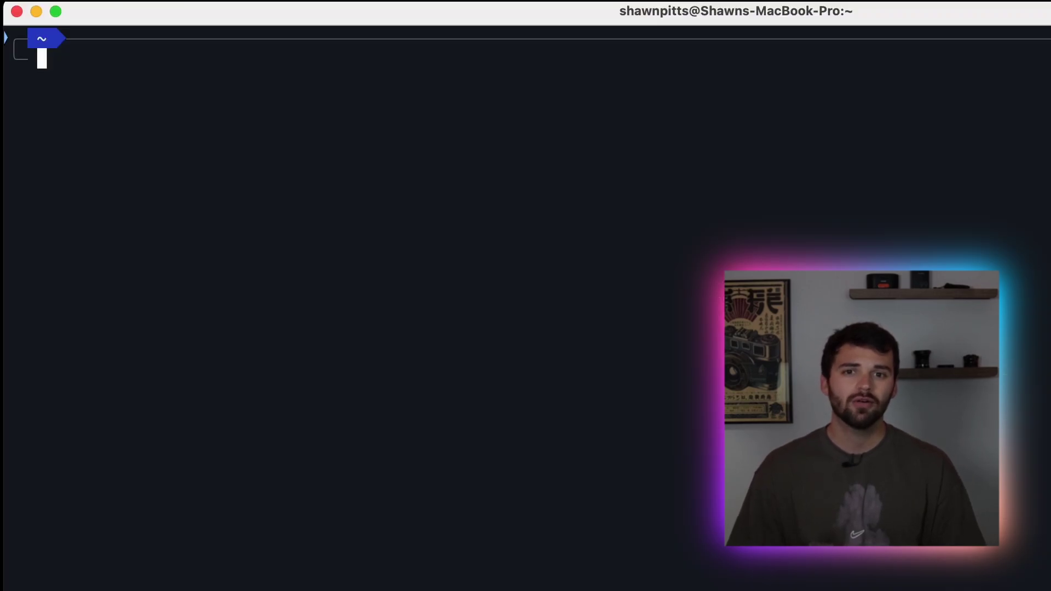
Open /opt/homebrew/etc/grafana/grafana.ini in nvim and paste the [time_picker] quick_ranges block.
text(/opt/homebrew/etc/grafana/grafana.ini)
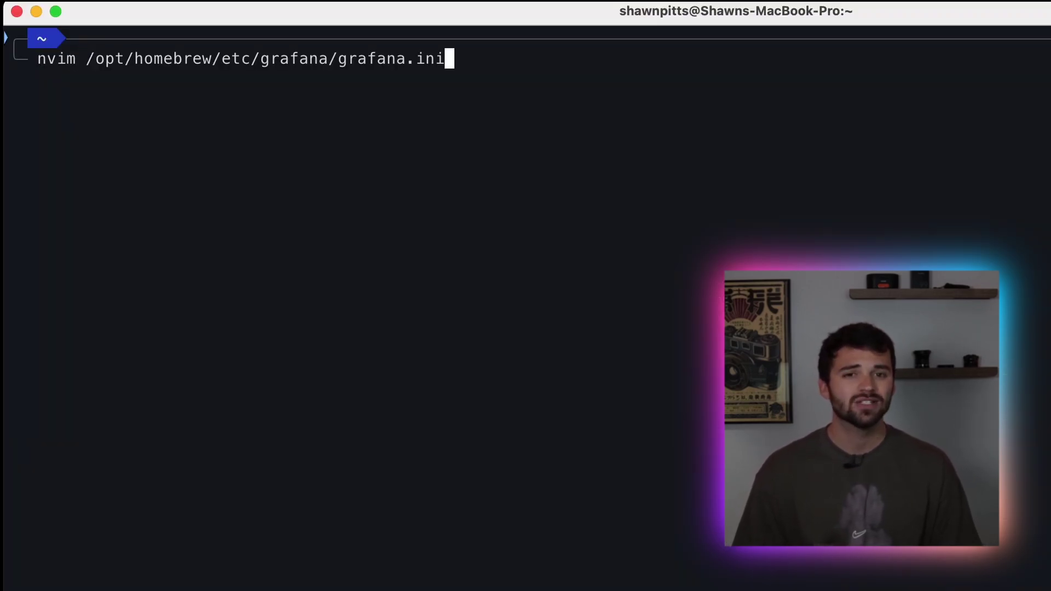
key(Return)
key(j)
key(j)
key(j)
key(j)
key(j)
key(j)
key(j)
key(j)
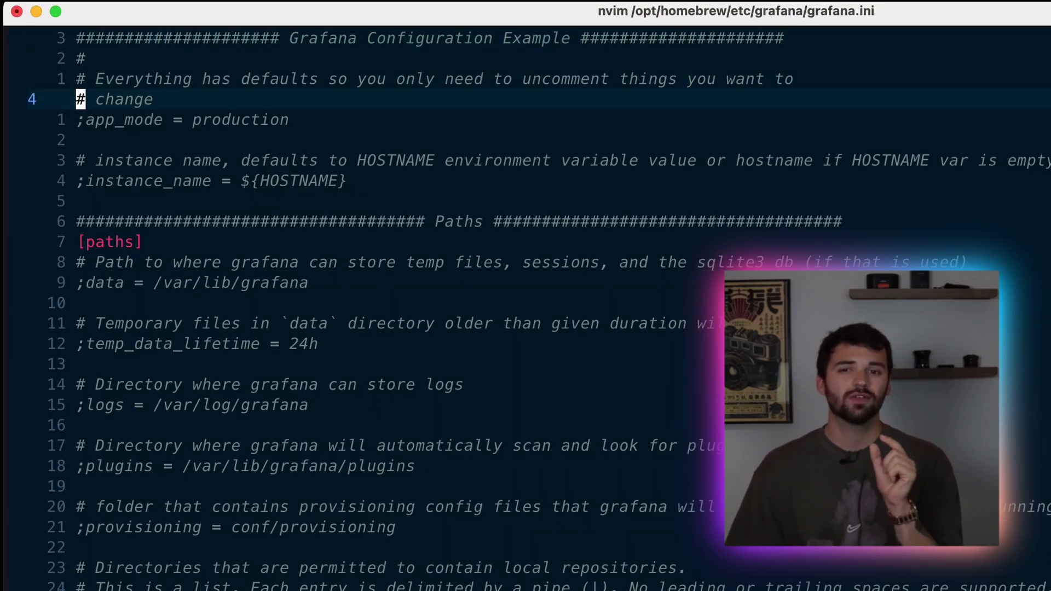
text([time_picker] quick_ranges = """[ {"from":"now-6s","to":"now","display":"Last 6 seconds"}, {"from":"now-10m","to":"now","display":"Last 10 minutes"}, {"from":"now-25h","to":"now","display":"Last 24 hours"}, {"from":"now/w","to":"now/w","display":"This week"}, {"from":"now-1w/w","to":"now-1w/w","display":"Last week"} ]""")
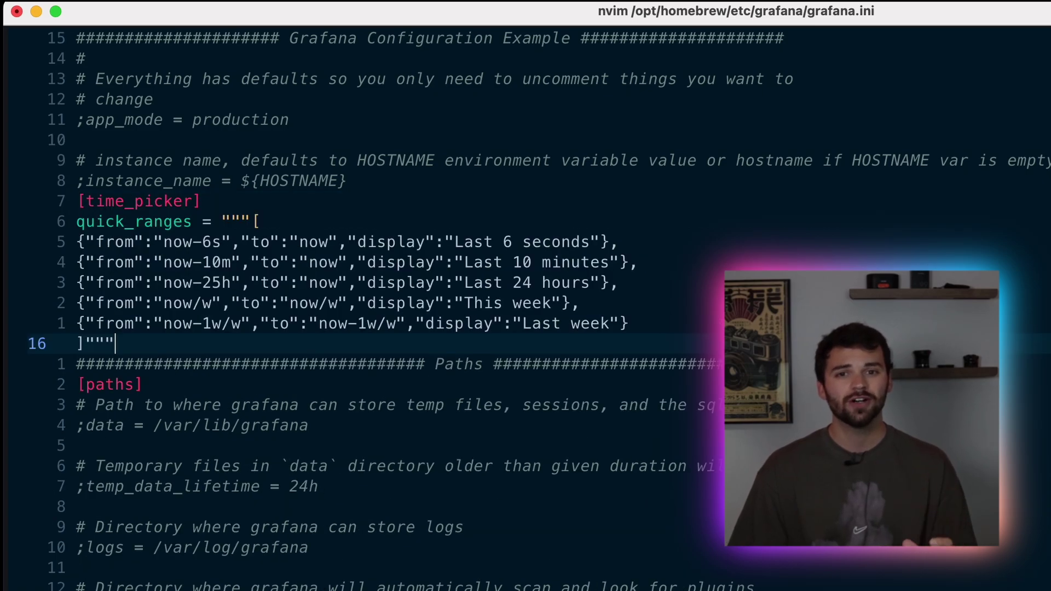
Start Grafana with 'brew services start grafana'.
key(Return)
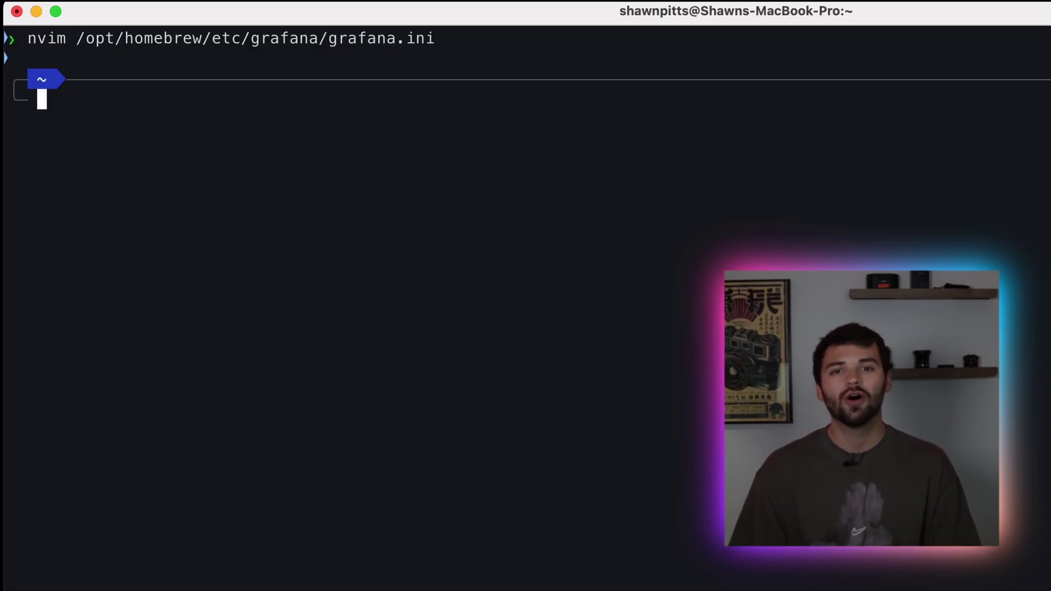
text(brew)
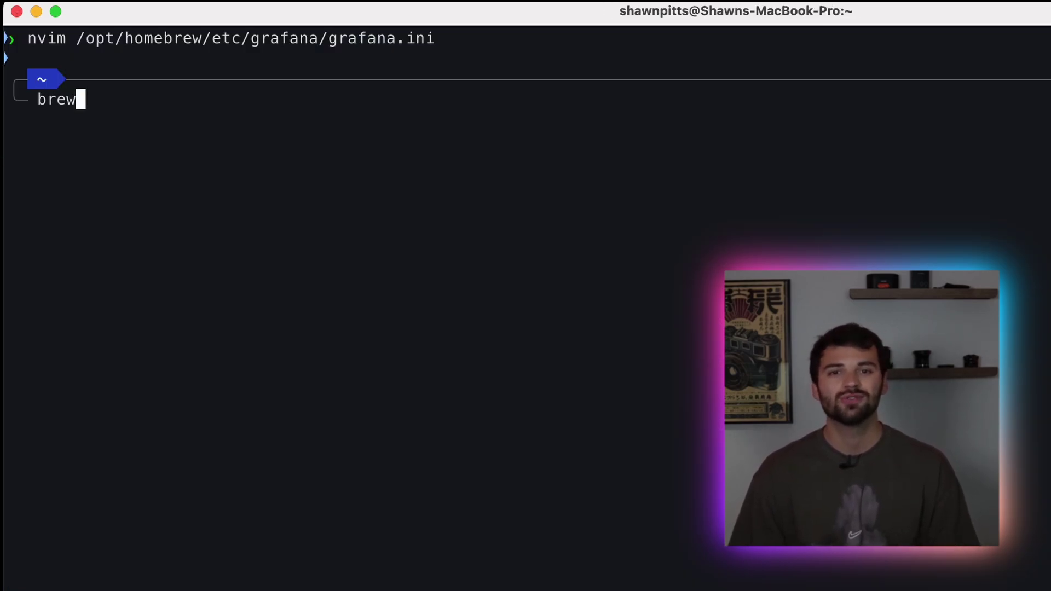
text( services start gra)
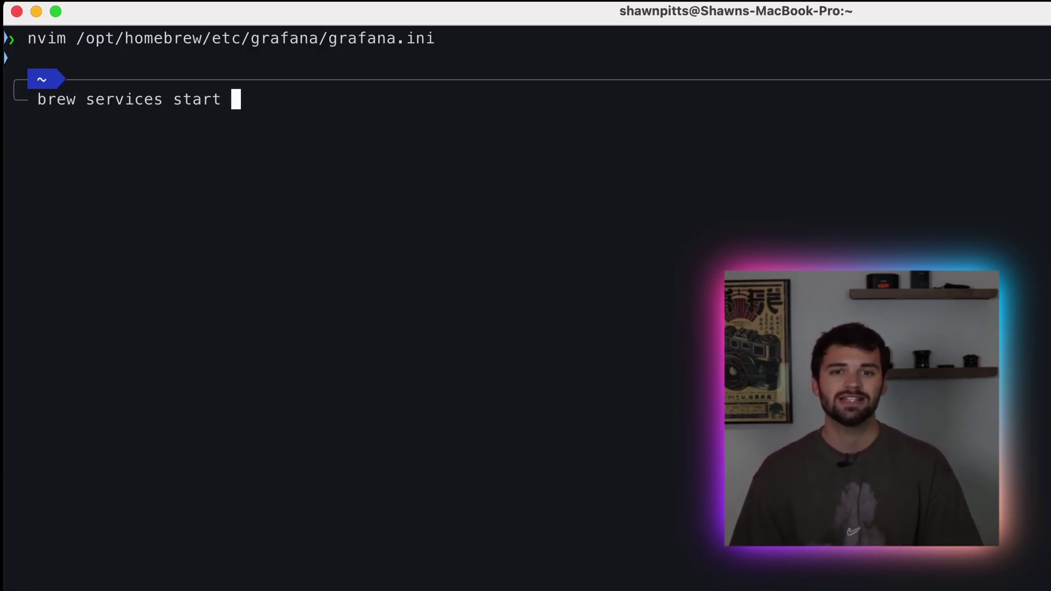
text(fana)
key(Return)
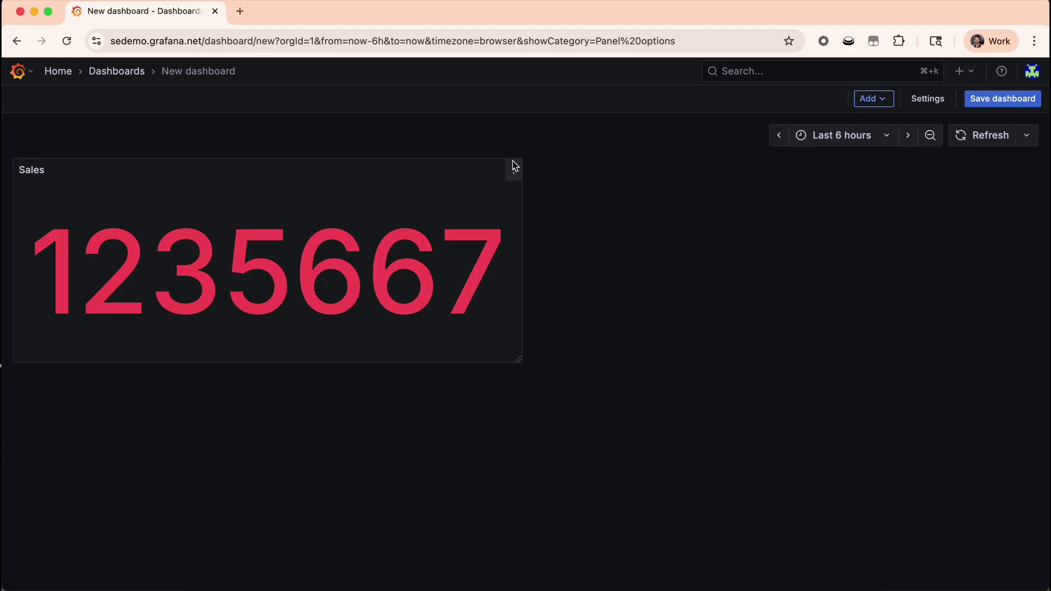
Edit the Sales panel and set its unit to Currency > Dollars.
click(515, 173)
click(460, 223)
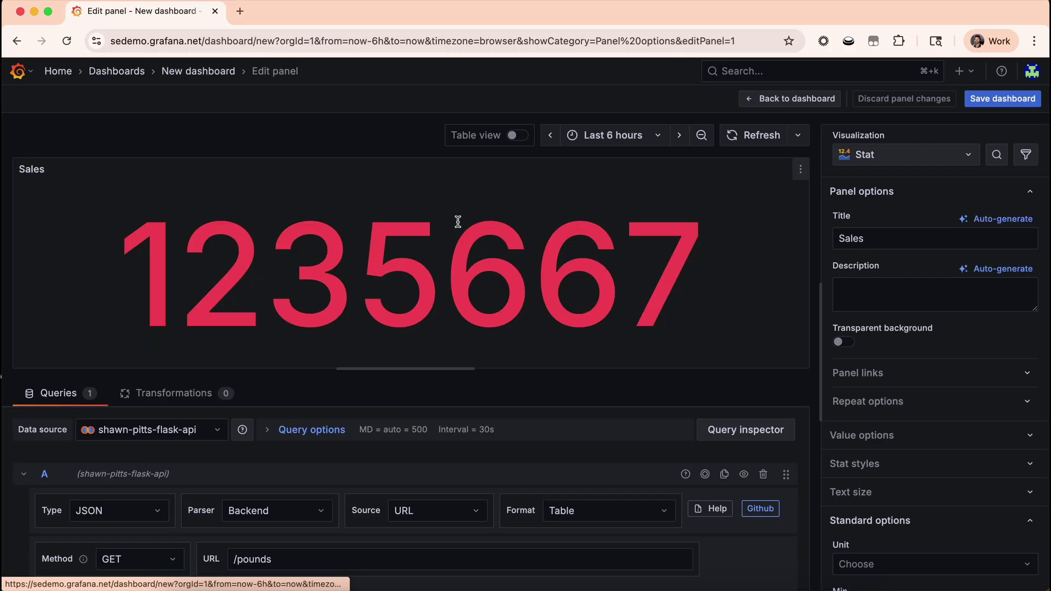
scroll(917, 431, down, 9)
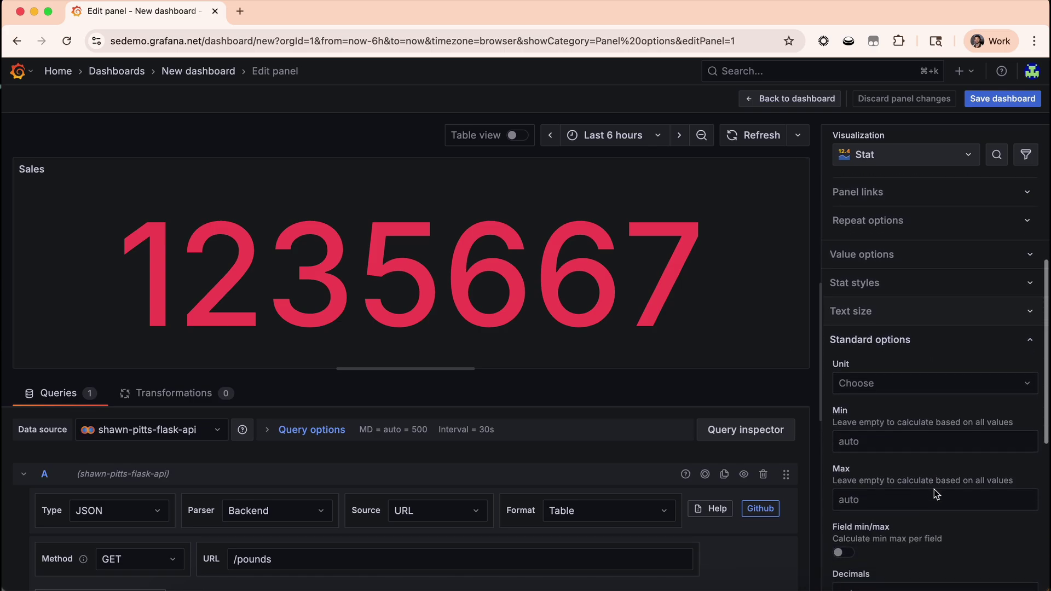
click(893, 327)
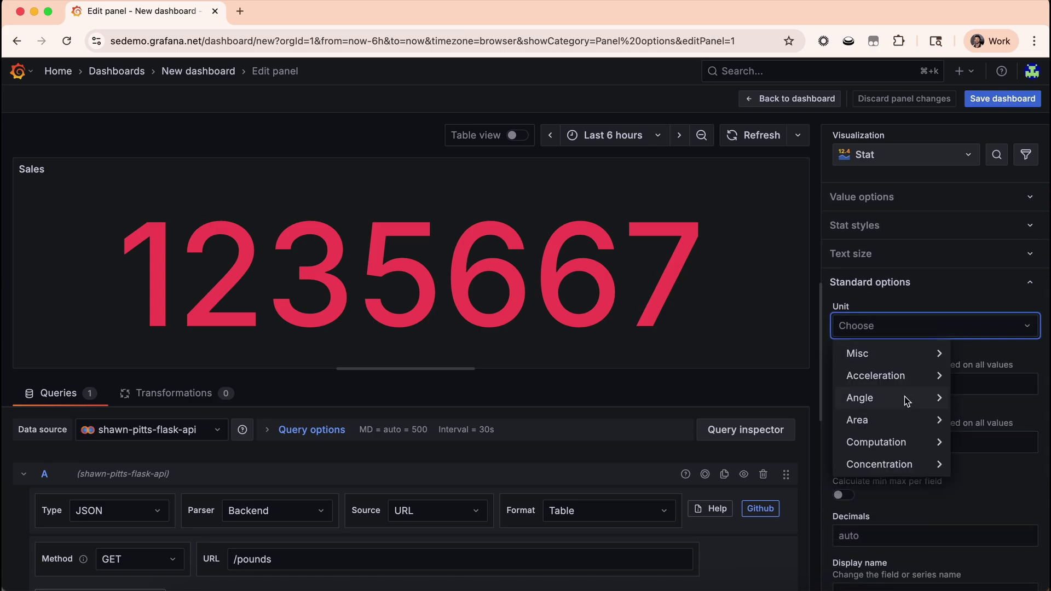
scroll(905, 397, down, 2)
mouse_move(902, 403)
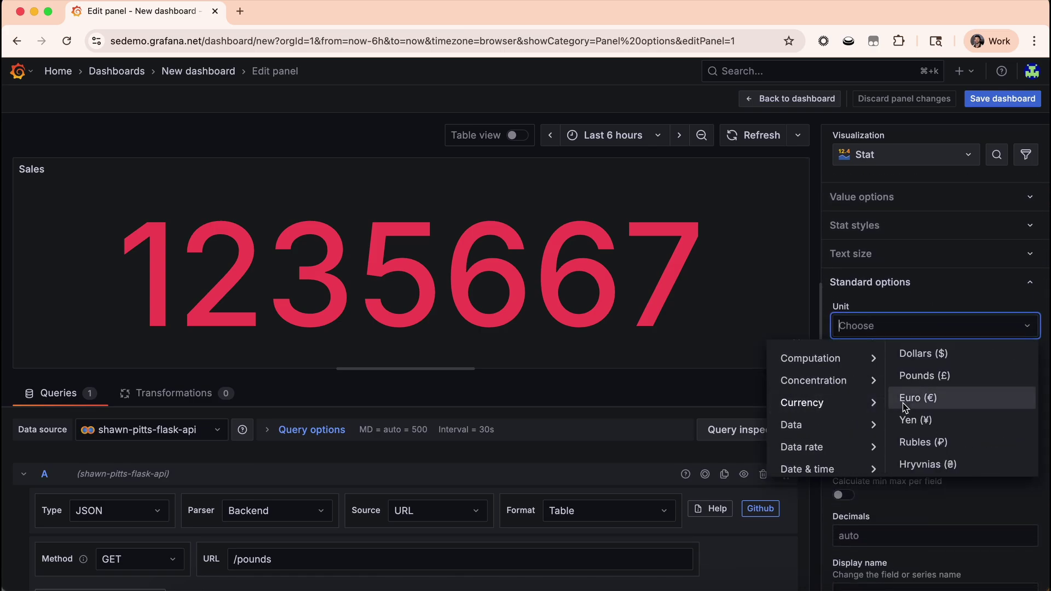
click(918, 356)
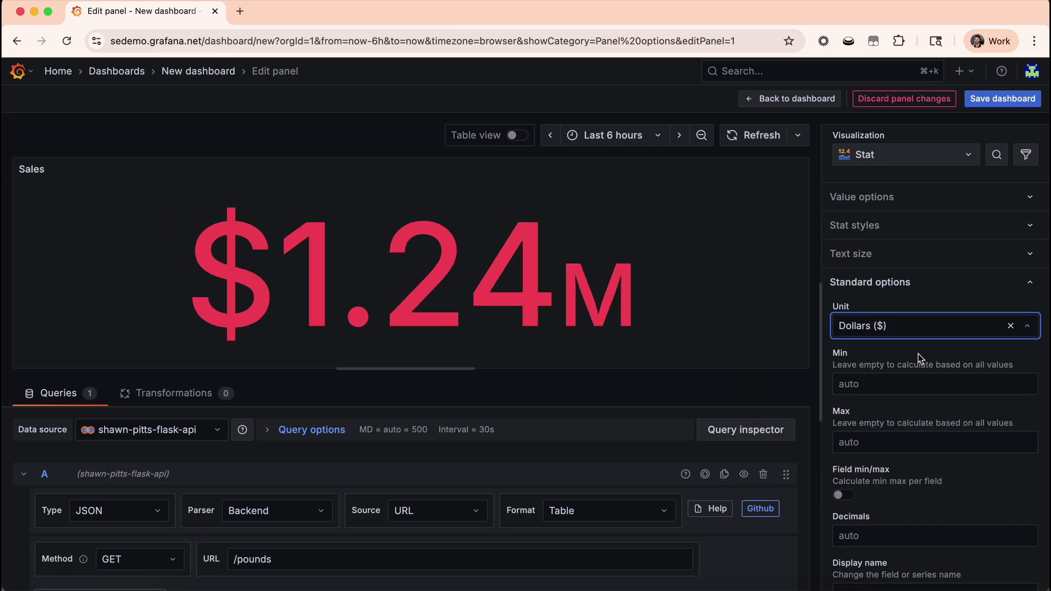
Replace the dollar unit with the custom unit currency:financial:$.
click(1011, 326)
click(926, 324)
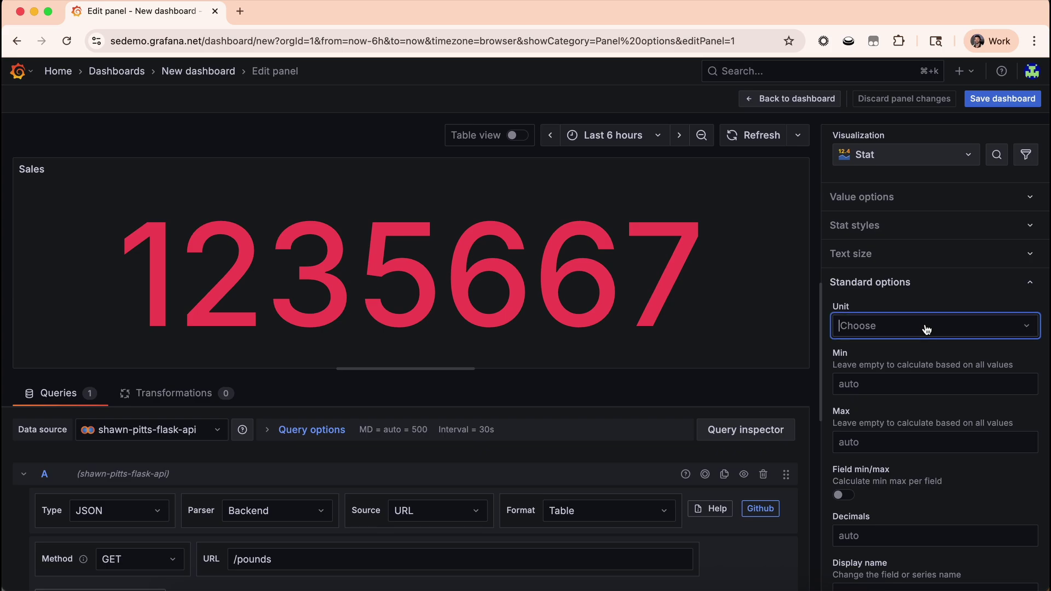
text(currency:financial:$)
click(929, 353)
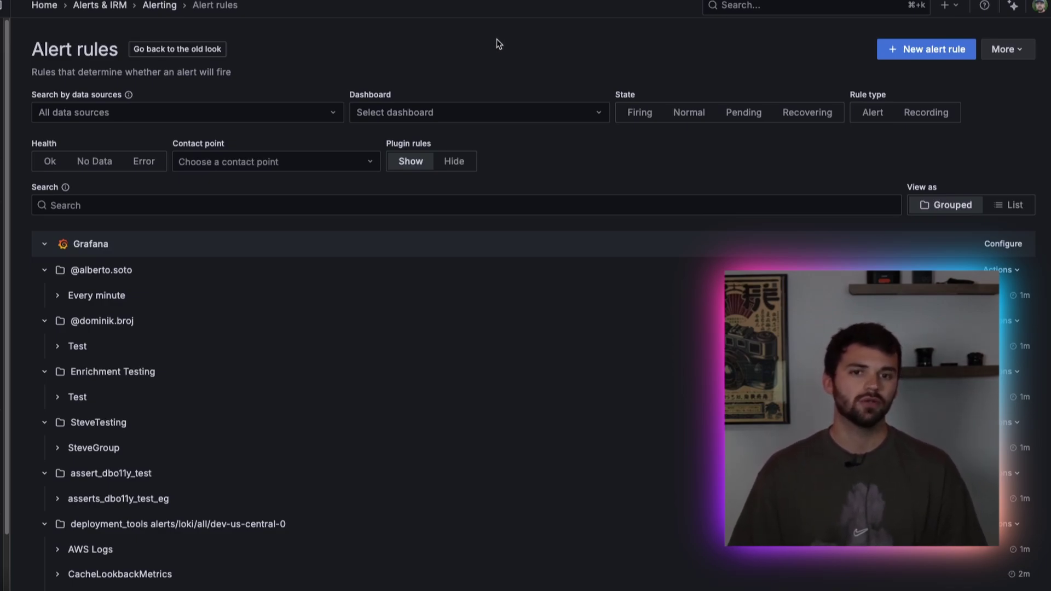
click(57, 295)
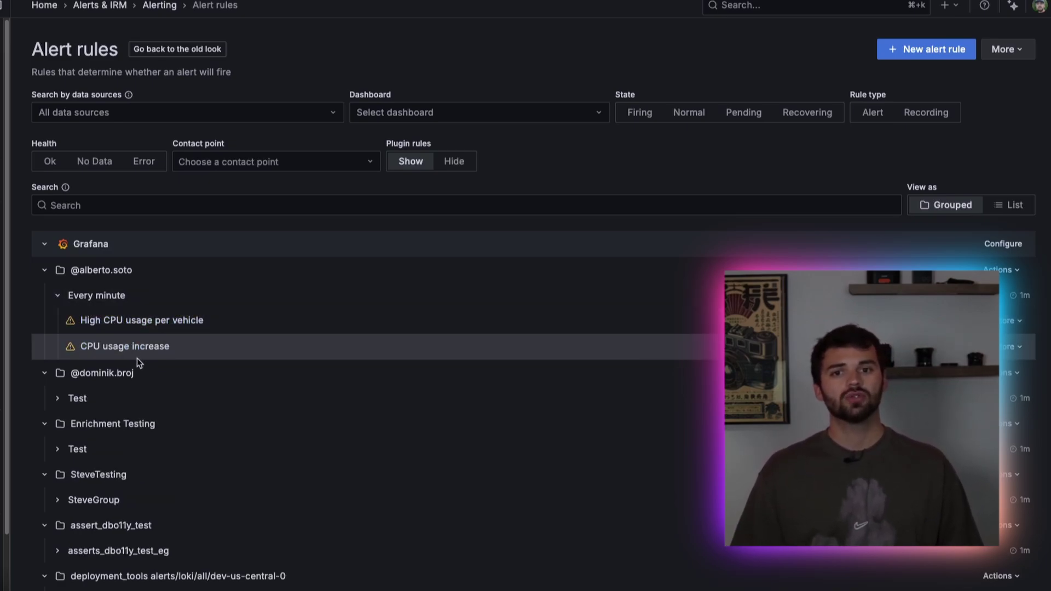
click(1014, 205)
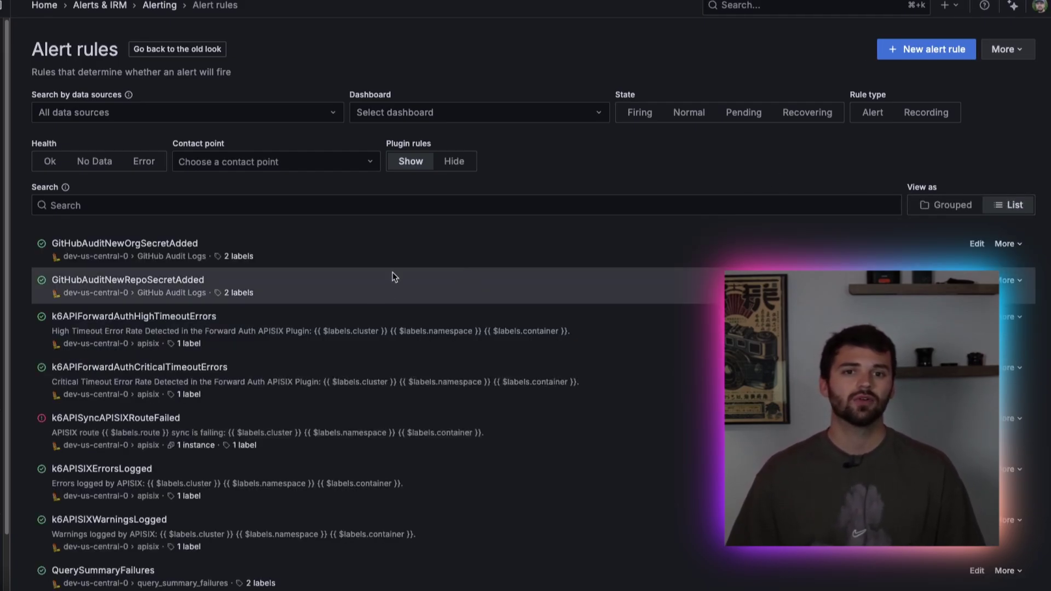
scroll(394, 274, down, 4)
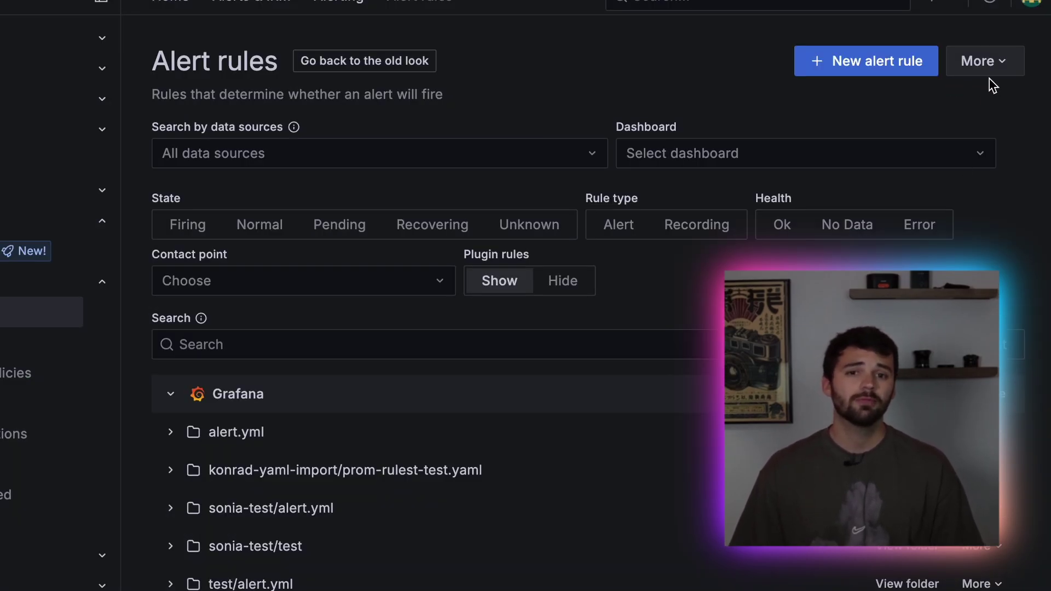
Open Import alert rules, choose Prometheus YAML file as source, and pick alert.yml.
click(980, 62)
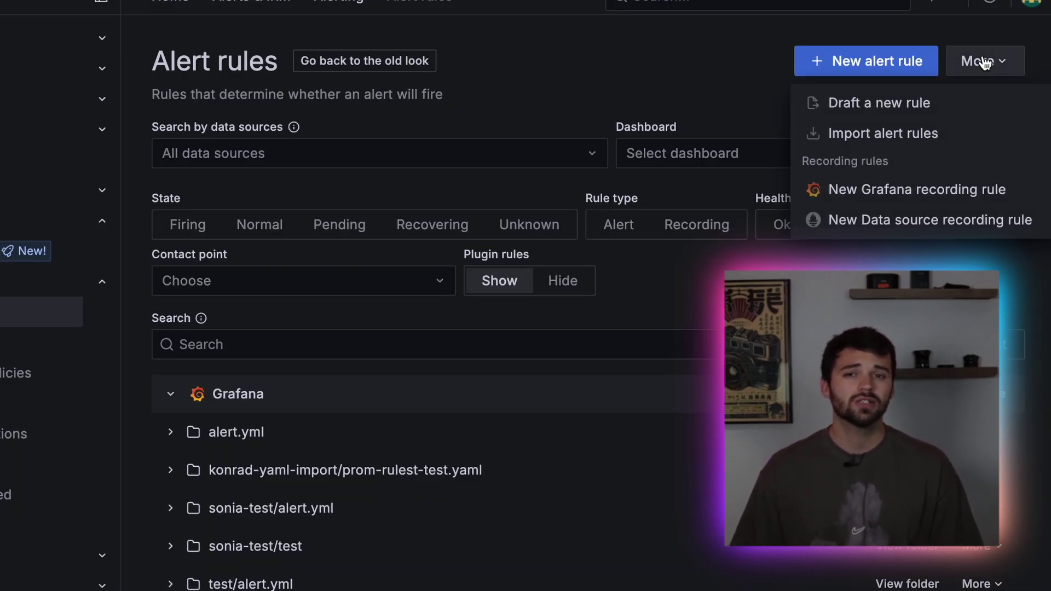
click(866, 138)
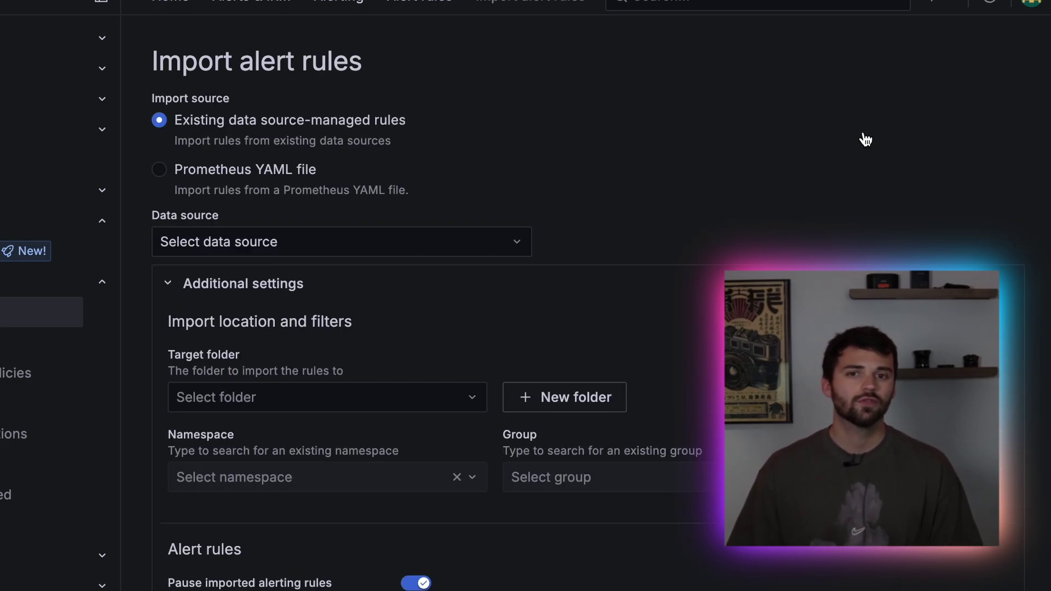
click(285, 173)
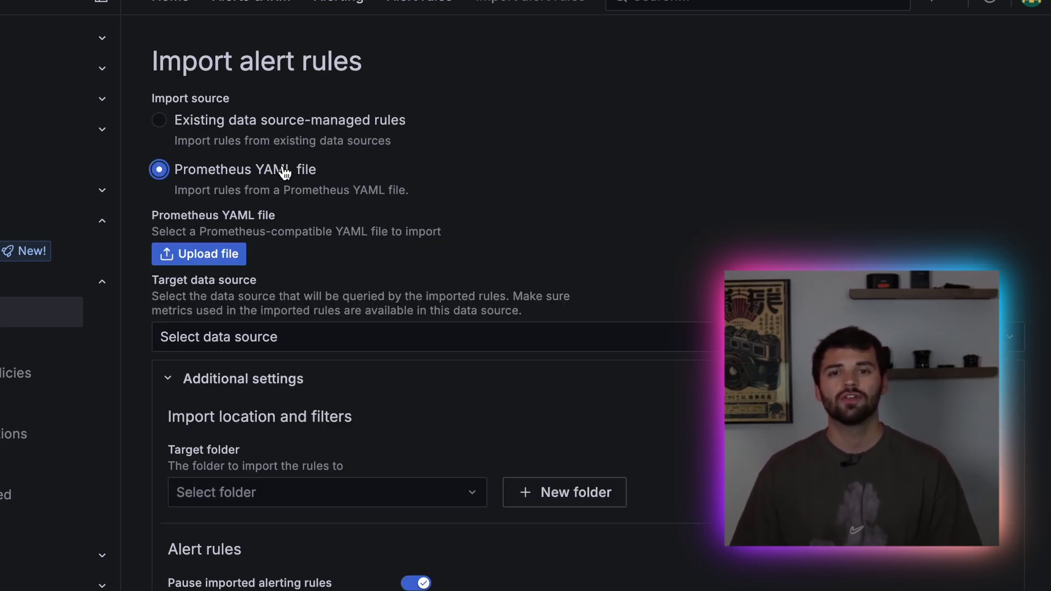
click(193, 255)
click(206, 42)
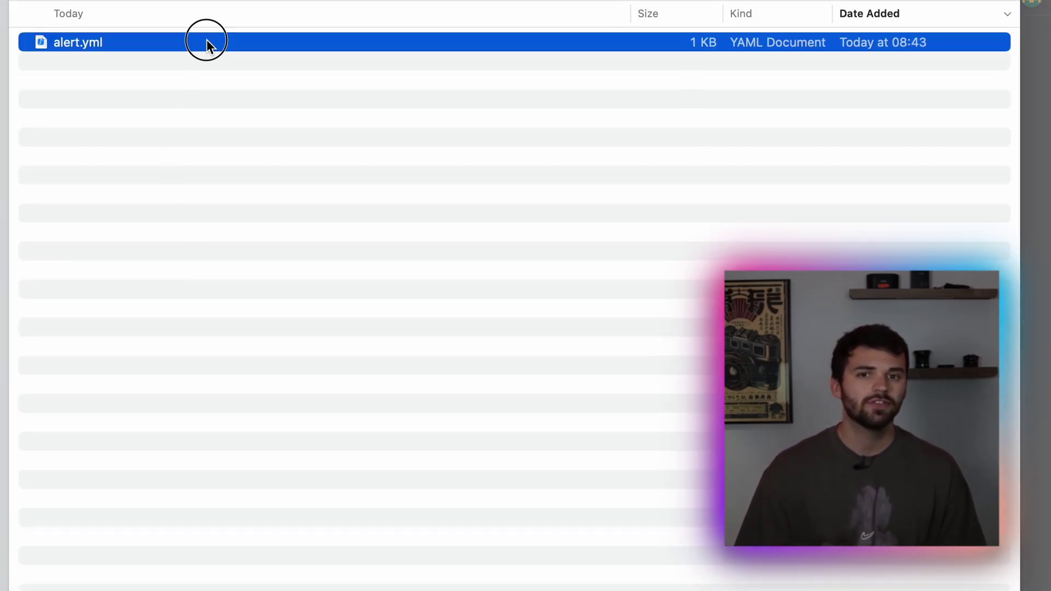